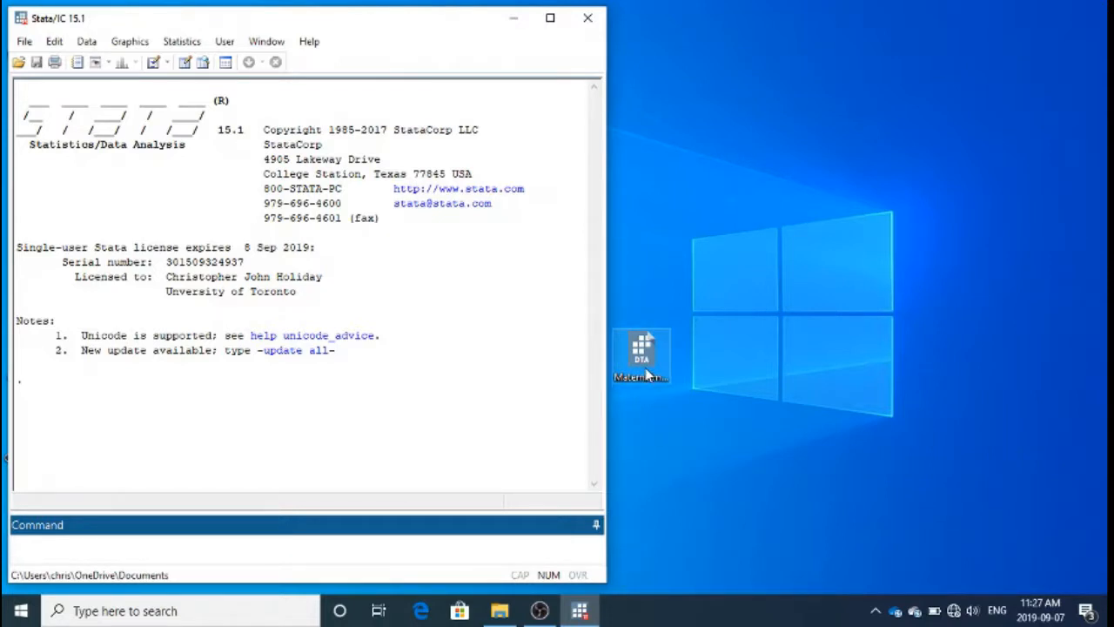
Step: Load the dataset Maternalmortality19902015.dta from the desktop into Stata and open it for browsing in the Data Editor
left_click_drag(646, 374, 519, 386)
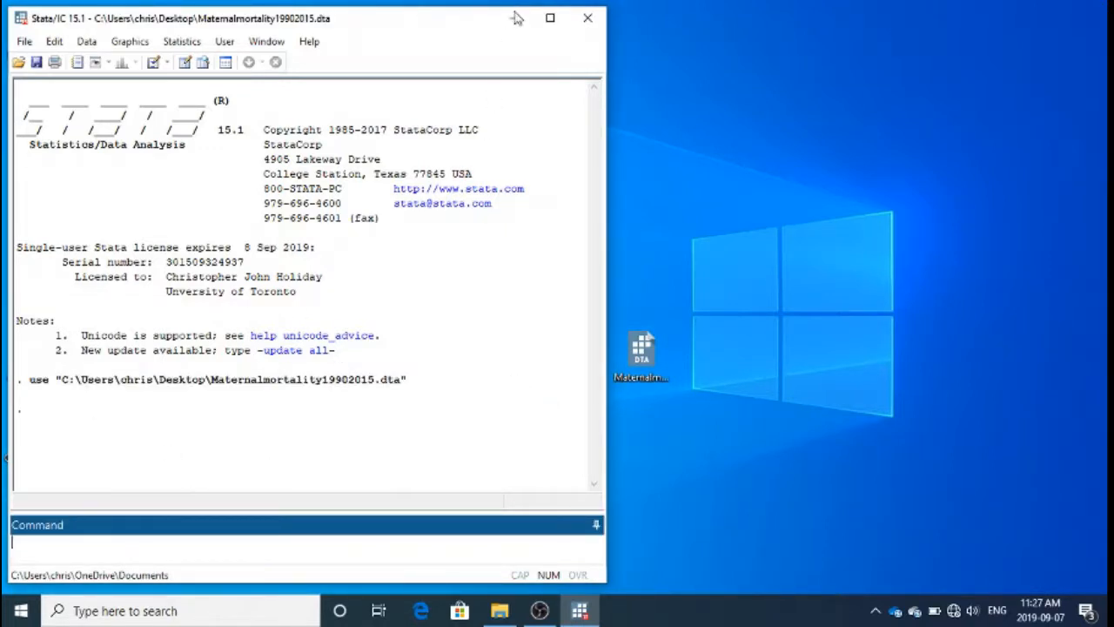
left_click(551, 17)
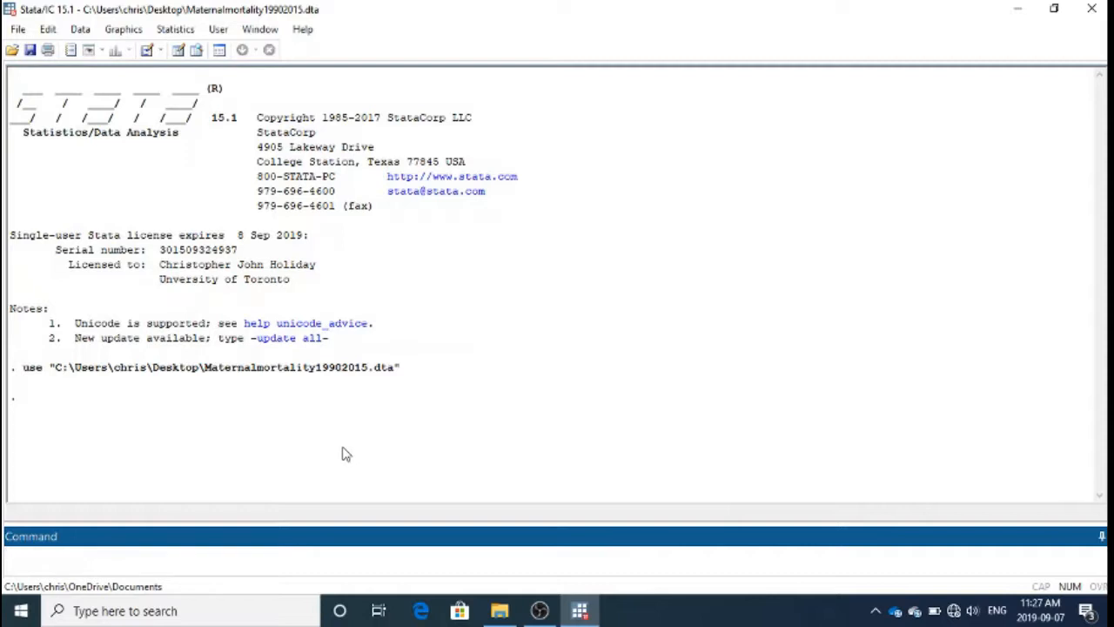
left_click(198, 51)
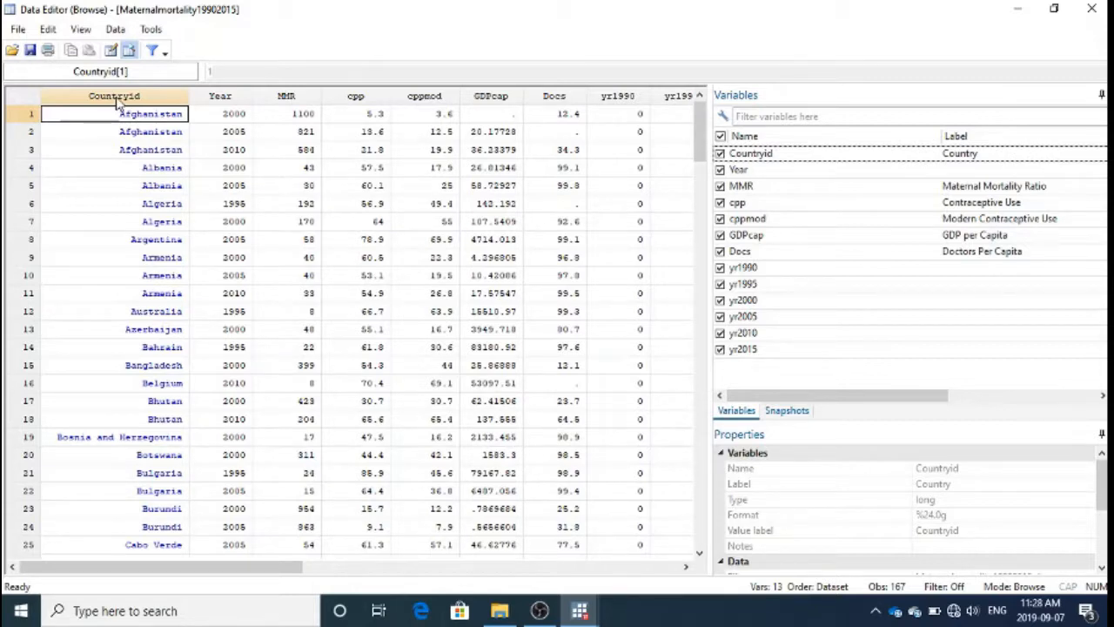
Step: Look through the country rows of the dataset in the Countryid column, then return to the first Afghanistan observations
left_click(162, 202)
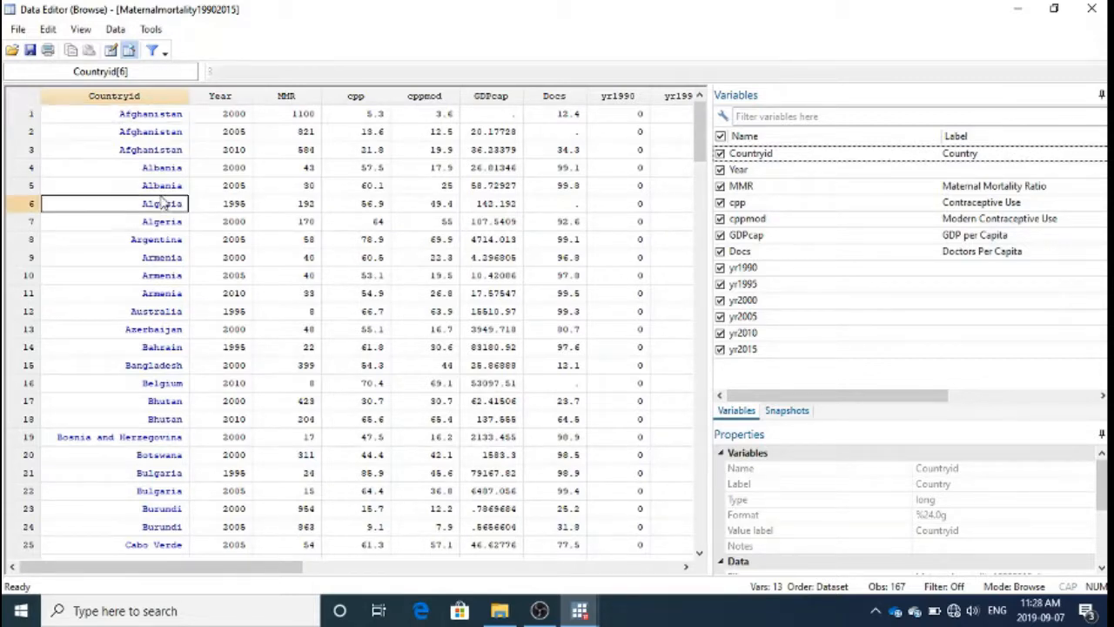
key("Down")
key("Down")
key("Down")
key("Down")
key("Down")
key("Down")
key("Down")
key("Down")
key("Down")
key("Down")
key("Down")
key("Down")
key("Down")
key("Down")
key("Down")
key("Down")
key("Down")
key("Down")
key("Down")
key("Down")
key("Down")
key("Down")
key("Down")
key("Down")
key("Down")
key("Down")
key("Down")
key("Down")
key("Down")
key("Down")
key("Down")
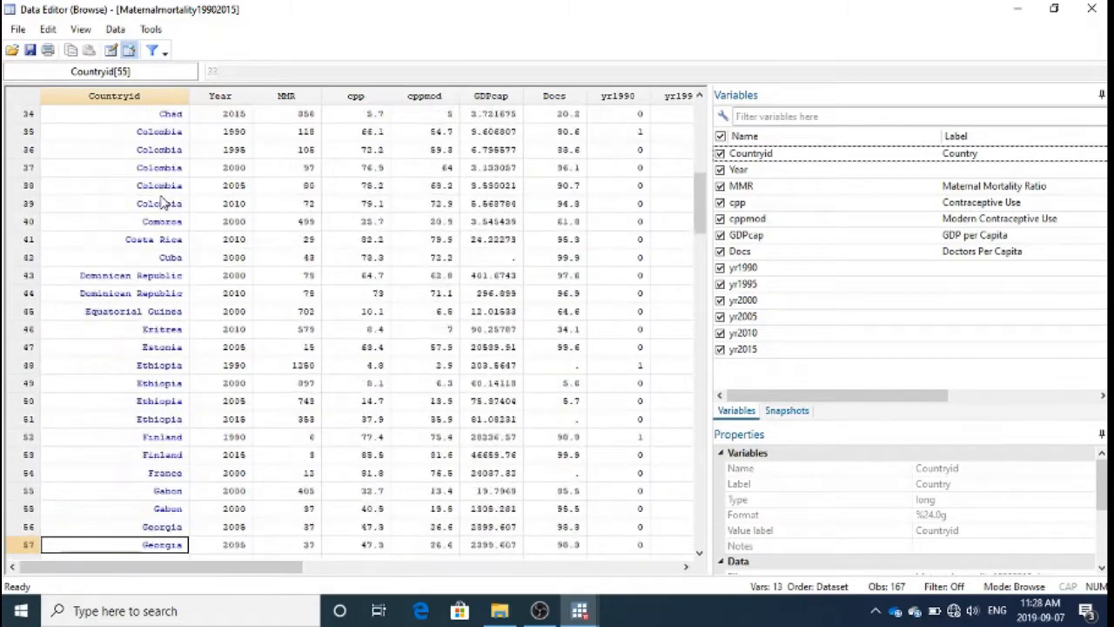
key("Down")
key("Down")
key("Down")
key("Down")
key("Down")
key("Down")
key("Down")
key("Down")
key("Down")
key("Up")
key("Up")
key("Up")
key("Up")
key("Up")
key("Up")
key("Up")
key("Up")
key("Up")
key("Up")
key("Up")
key("Up")
key("Up")
key("Up")
key("Up")
key("Up")
key("Up")
key("Up")
key("Up")
key("Up")
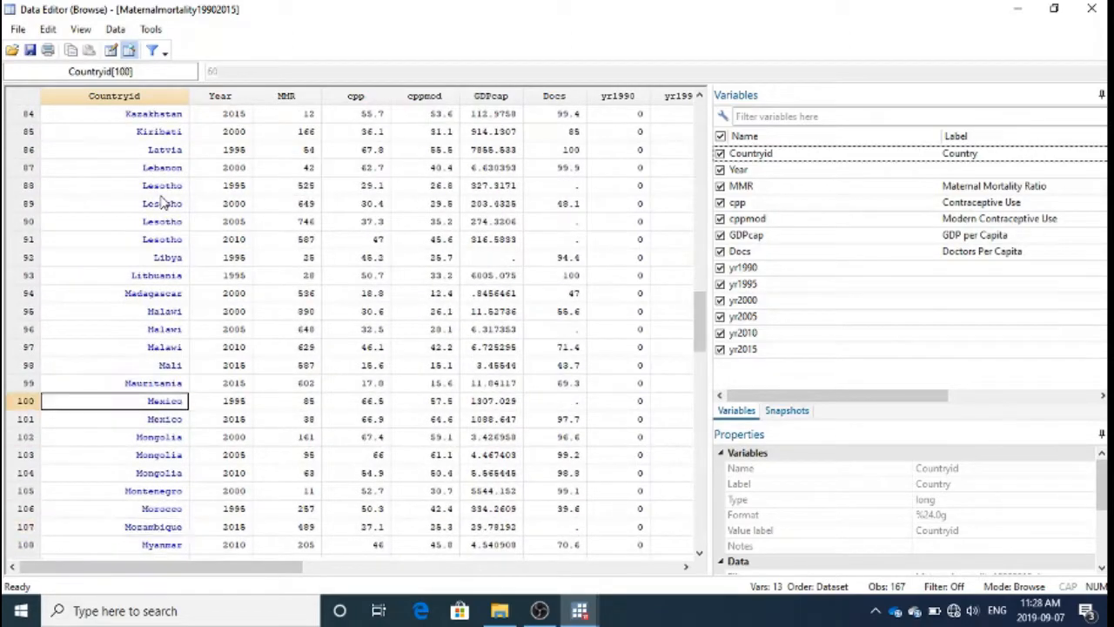
key("Up")
key("Up")
key("Up")
key("Up")
key("Up")
key("Up")
key("Up")
key("Up")
key("Up")
key("Up")
key("Up")
key("Up")
key("Up")
key("Up")
key("Up")
key("Up")
key("Up")
key("Up")
key("Up")
key("Up")
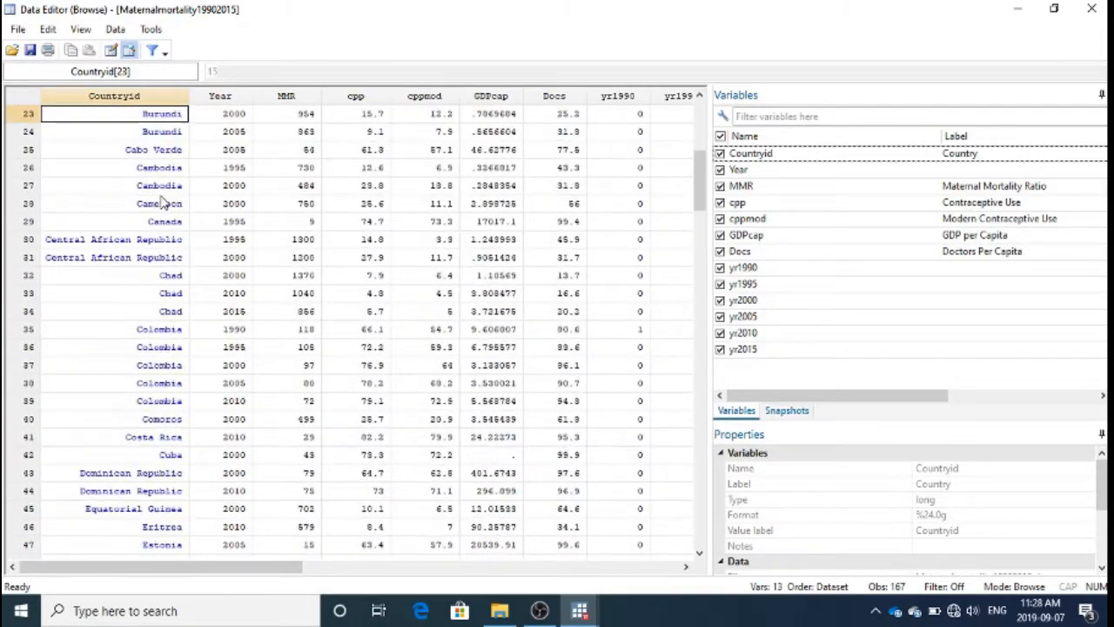
key("Up")
key("Up")
key("Up")
key("Up")
key("Up")
key("Up")
key("Up")
key("Up")
key("Up")
key("Up")
key("Up")
key("Up")
key("Up")
key("Up")
key("Up")
key("Up")
key("Up")
key("Up")
key("Up")
key("Up")
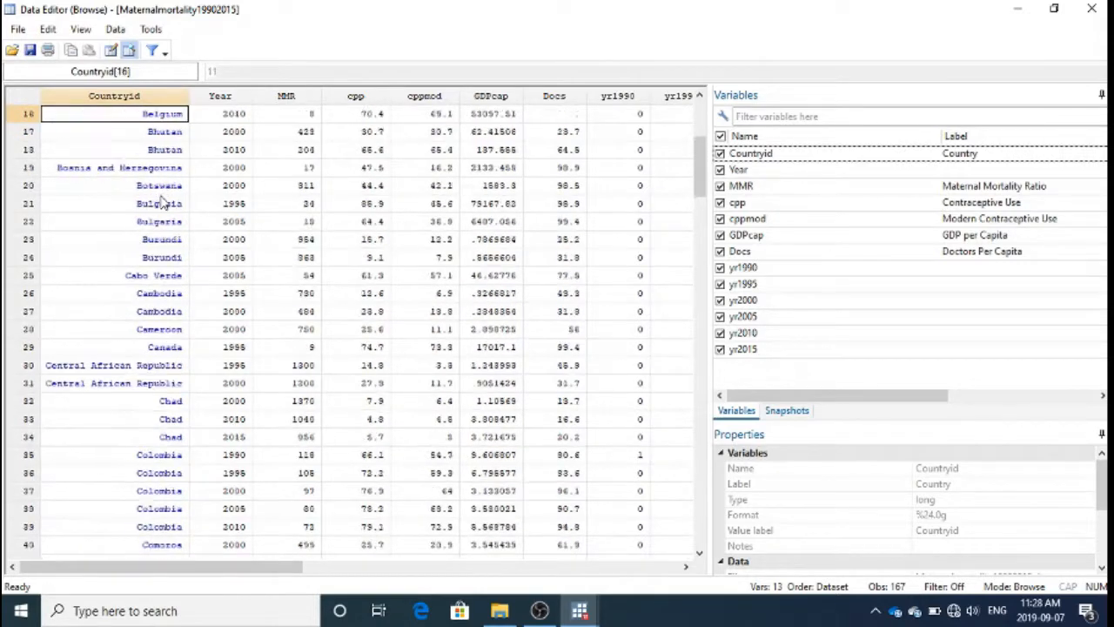
key("Down")
key("Down")
key("Down")
key("Down")
key("Down")
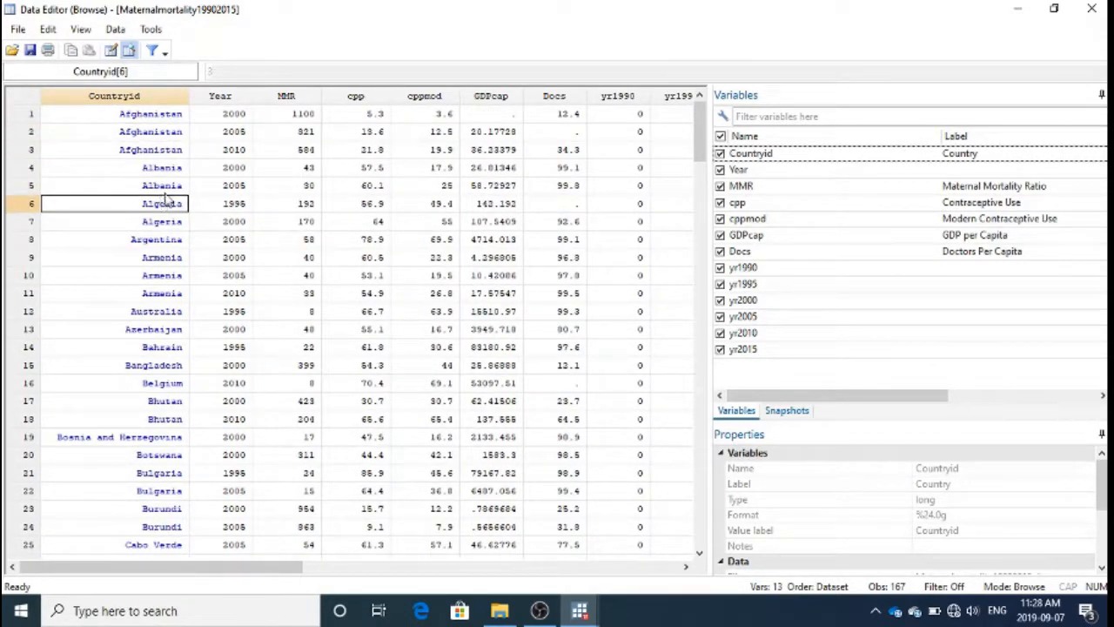
left_click(153, 132)
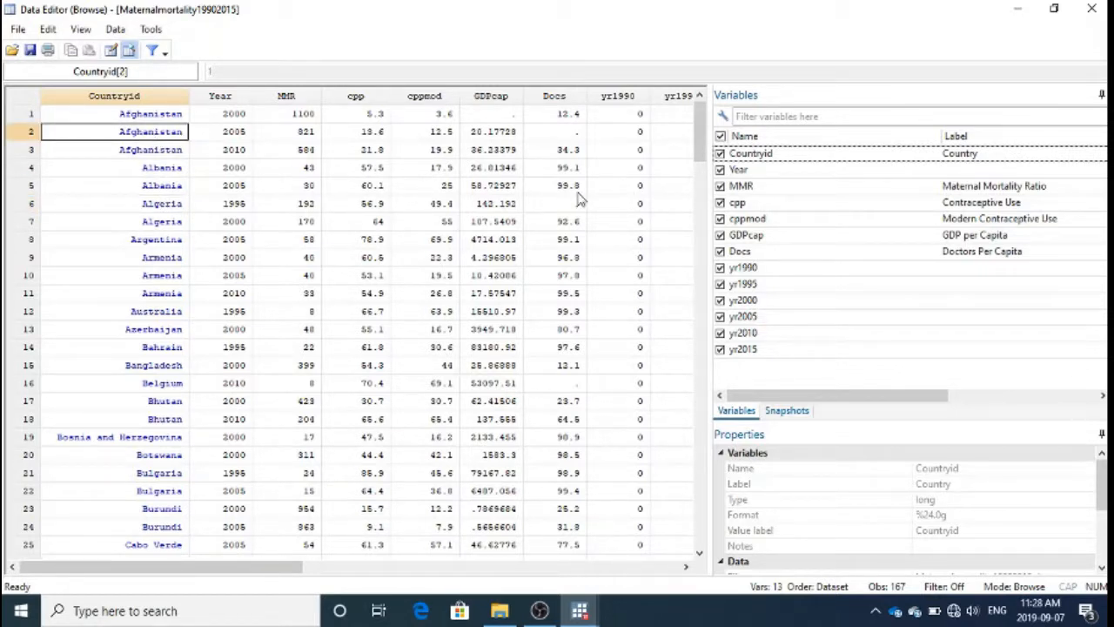
Step: Hide the year indicator variables yr1990, yr1995, yr2000, yr2005, yr2010 and yr2015 from the data view
left_click(720, 268)
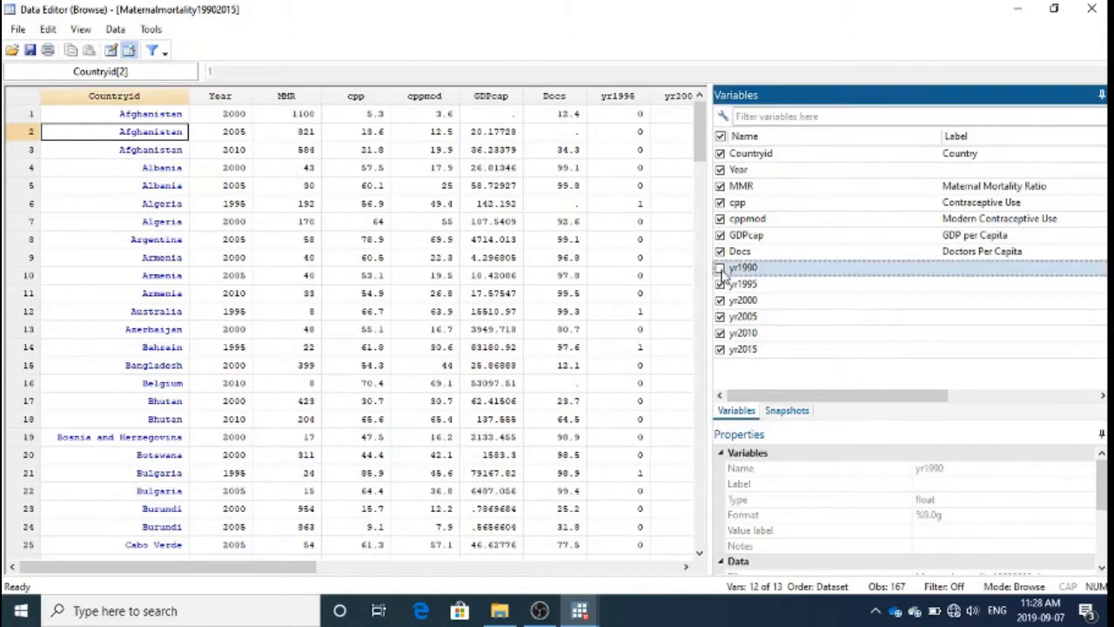
left_click(720, 285)
left_click(721, 301)
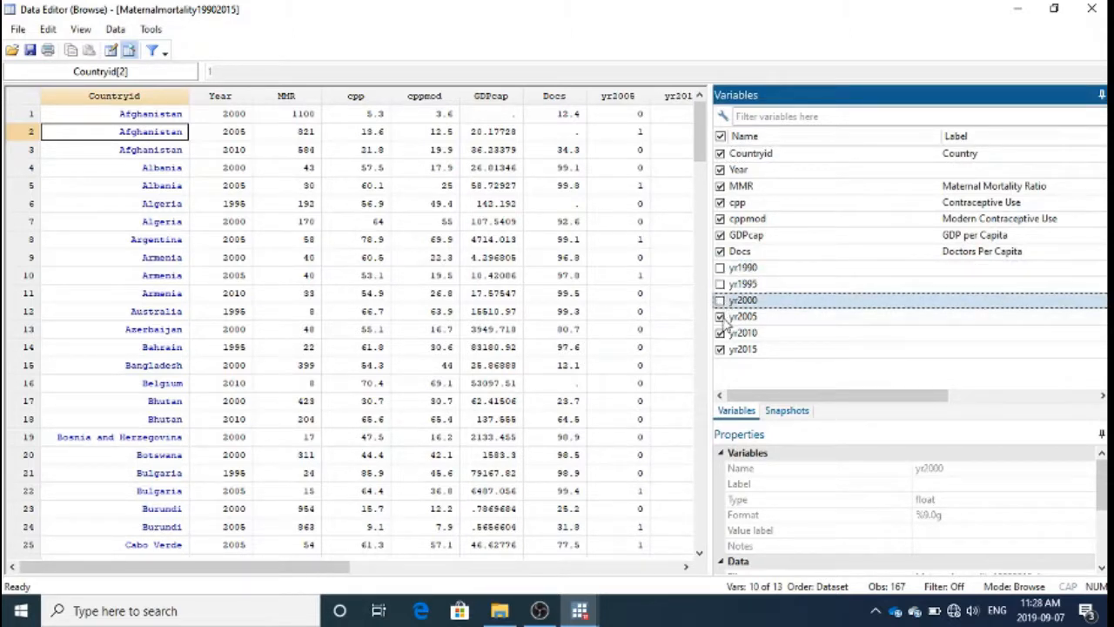
left_click(721, 317)
left_click(720, 334)
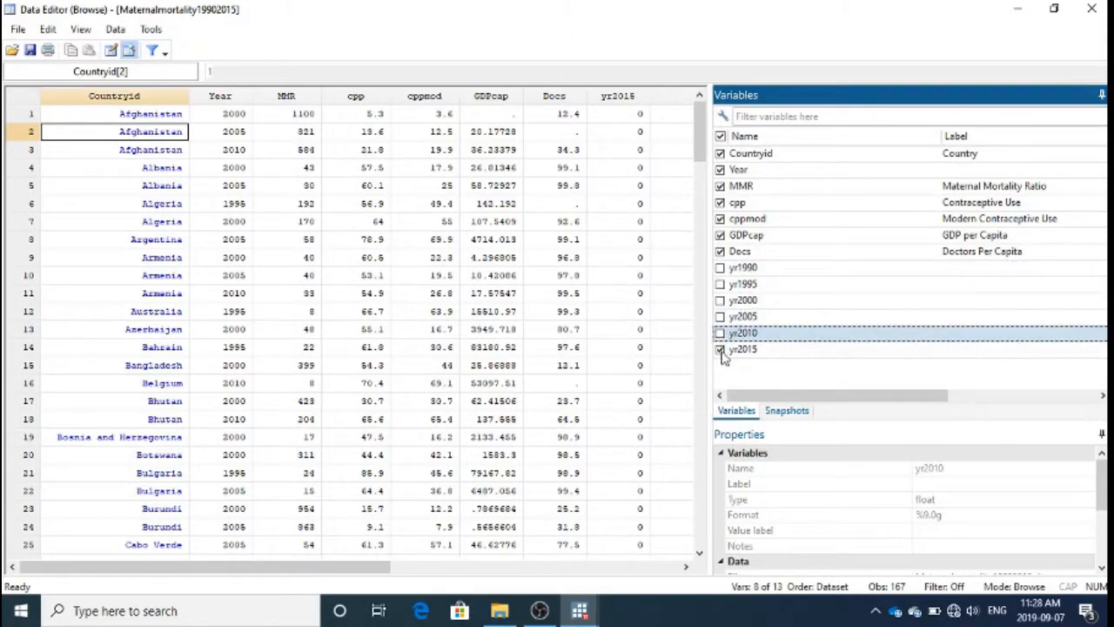
left_click(720, 350)
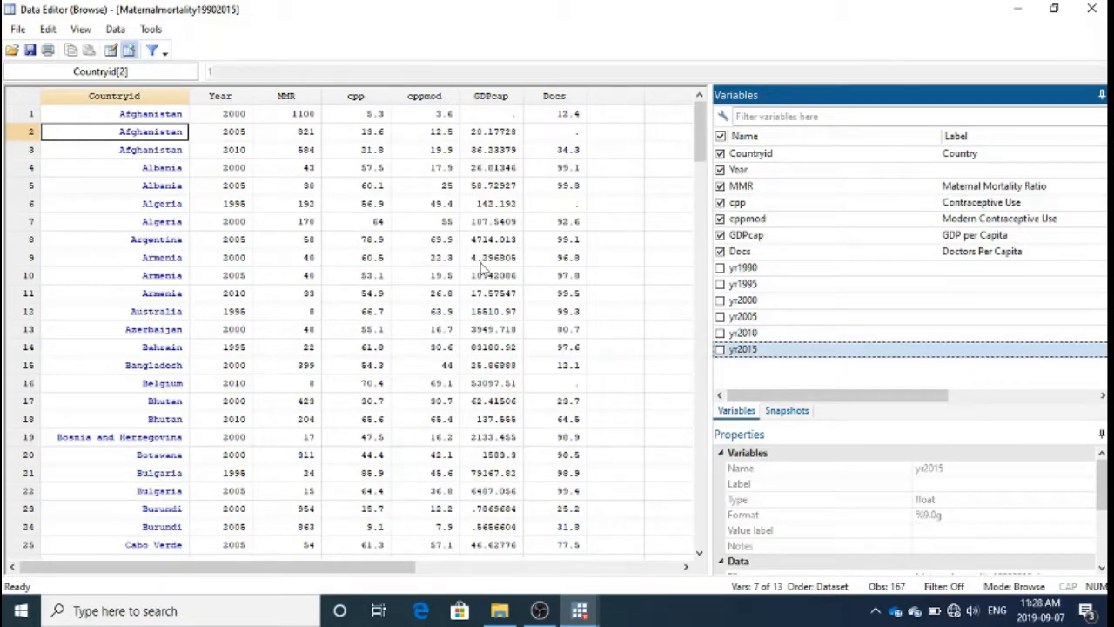
Step: Examine the first observation variable by variable, covering Countryid, Year, MMR, cpp, cppmod, GDPcap and Docs
left_click(447, 262)
key("Up")
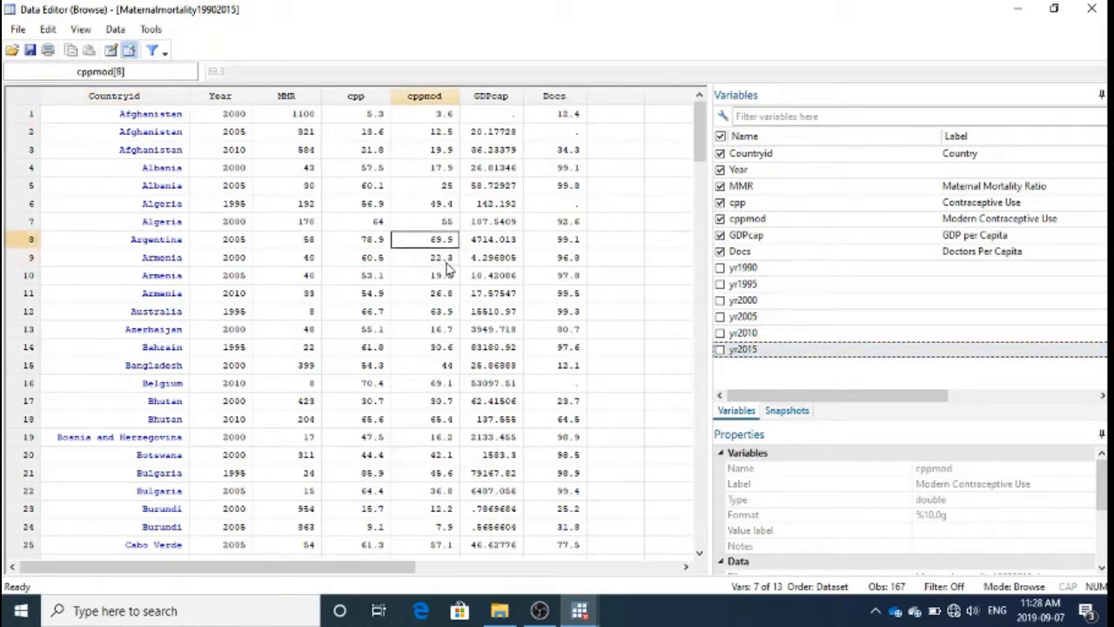
key("ctrl+Up")
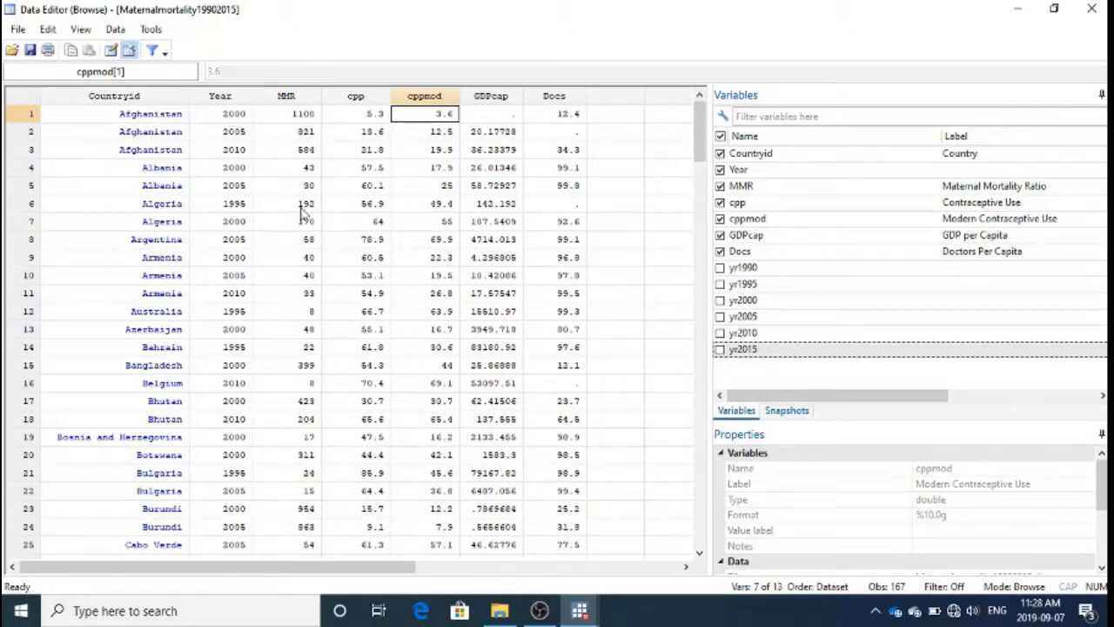
left_click(351, 118)
key("Left")
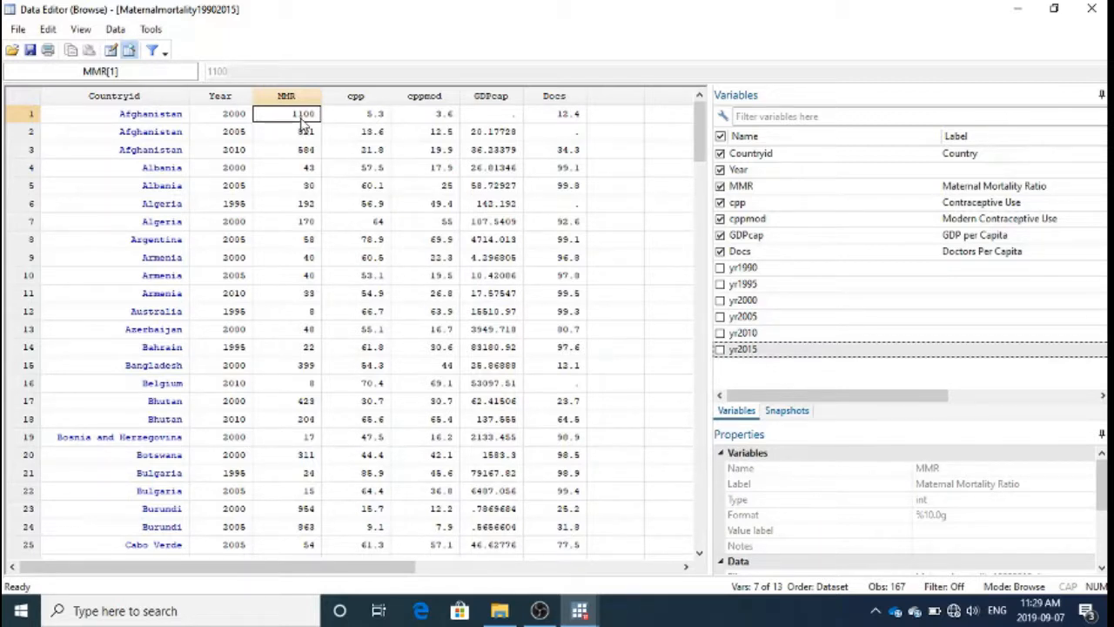
key("Right")
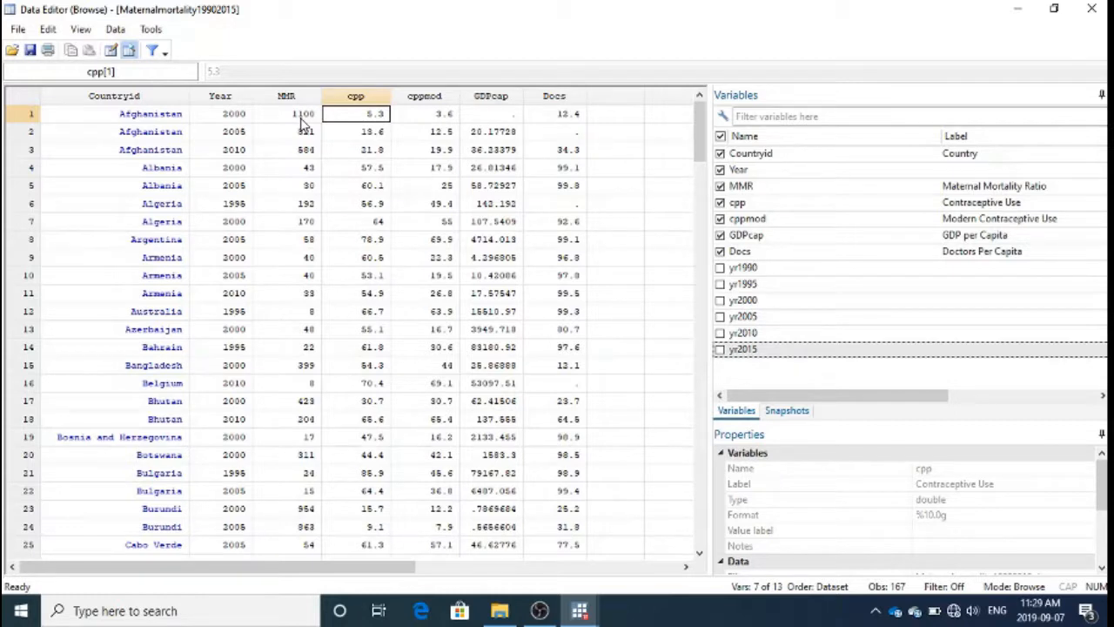
key("Left")
key("Left")
key("Left")
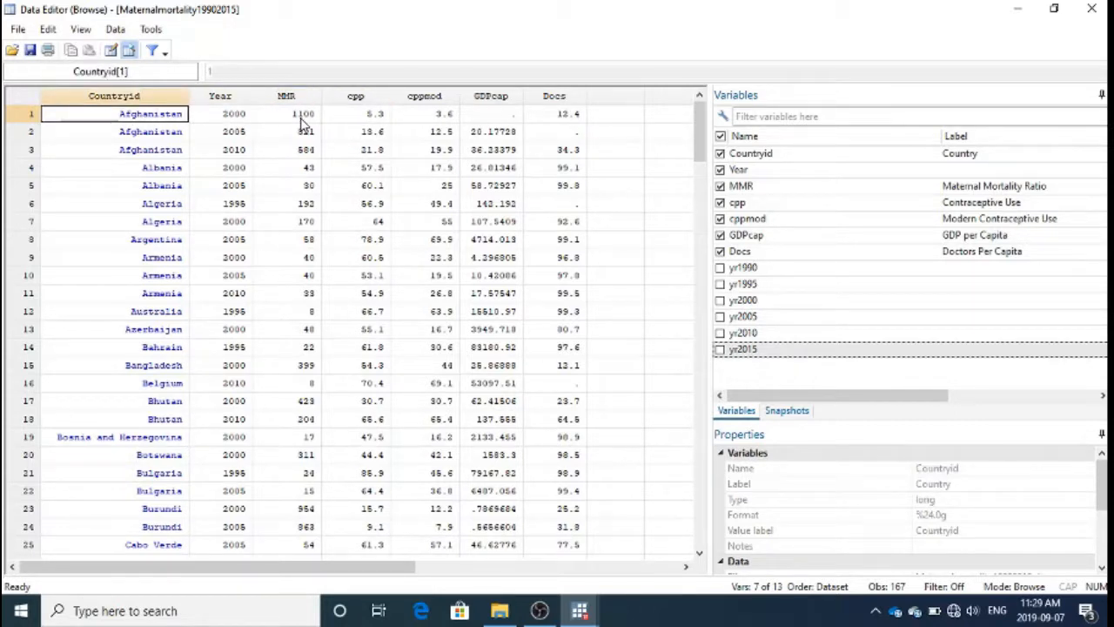
key("Right")
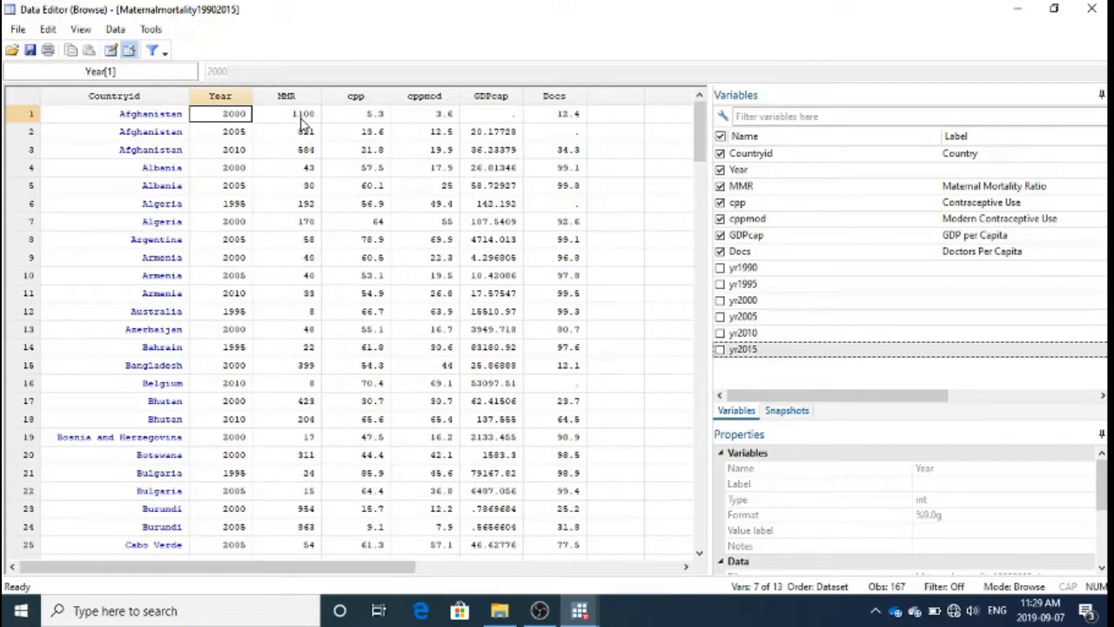
key("Right")
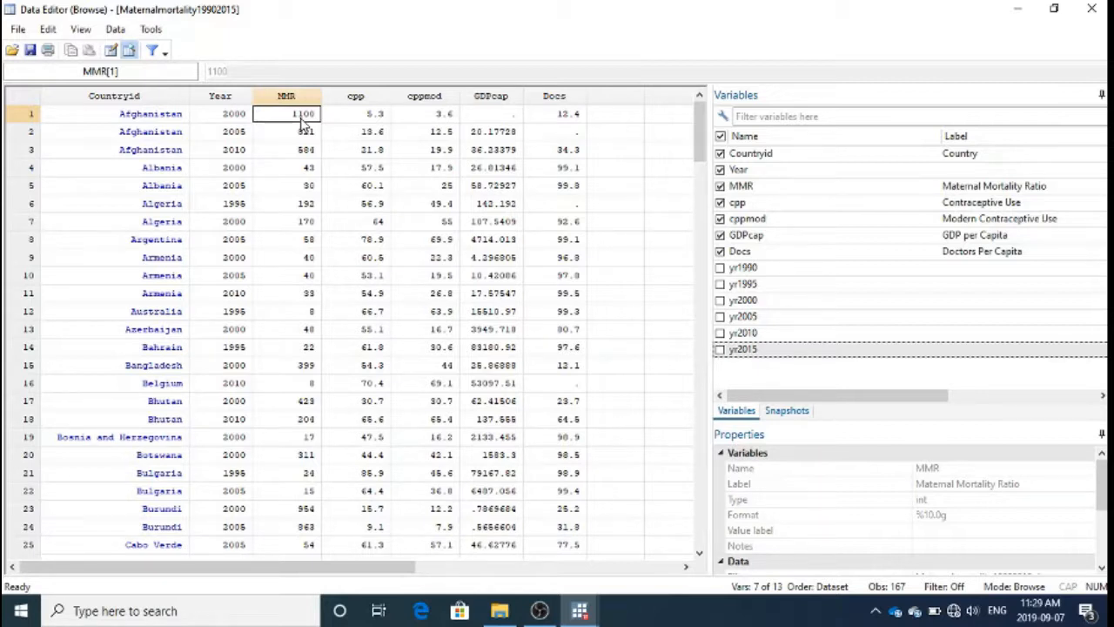
key("Right")
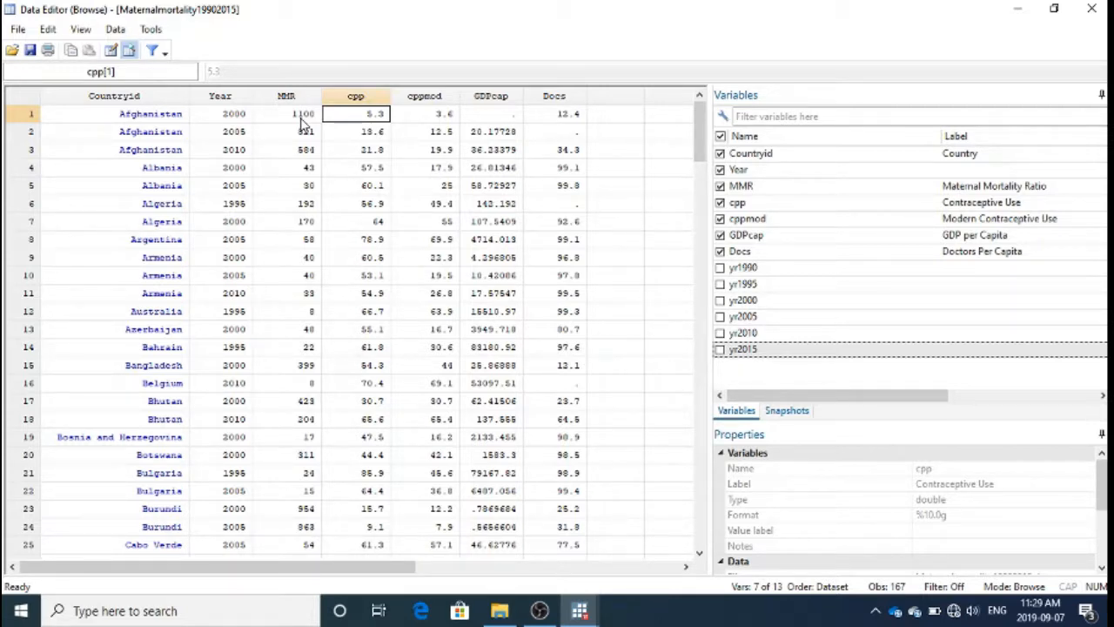
key("Right")
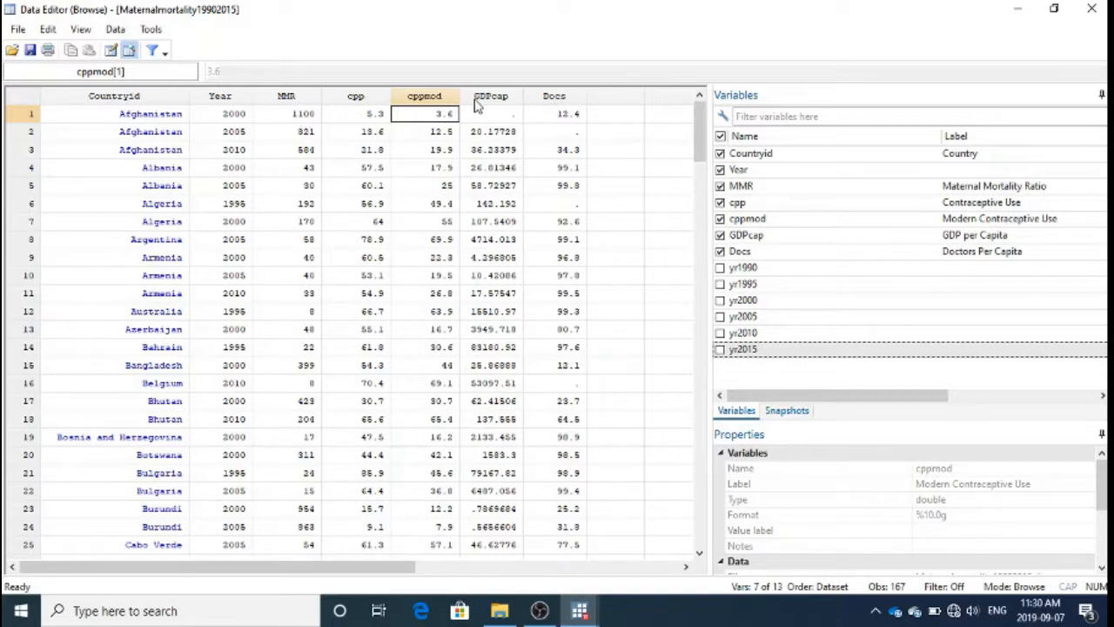
key("Right")
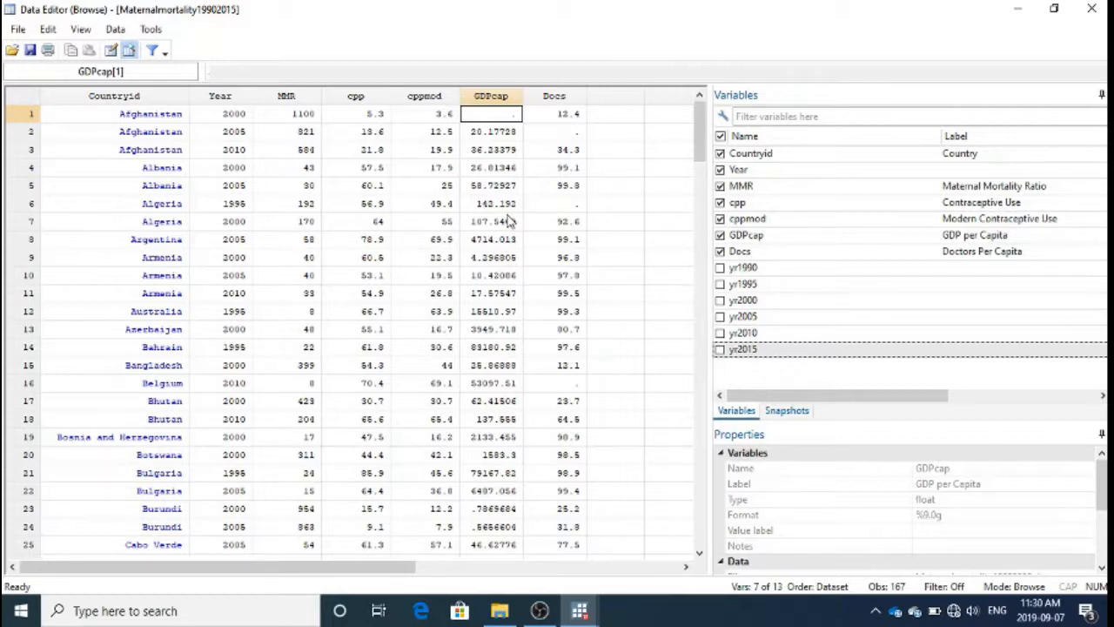
key("Right")
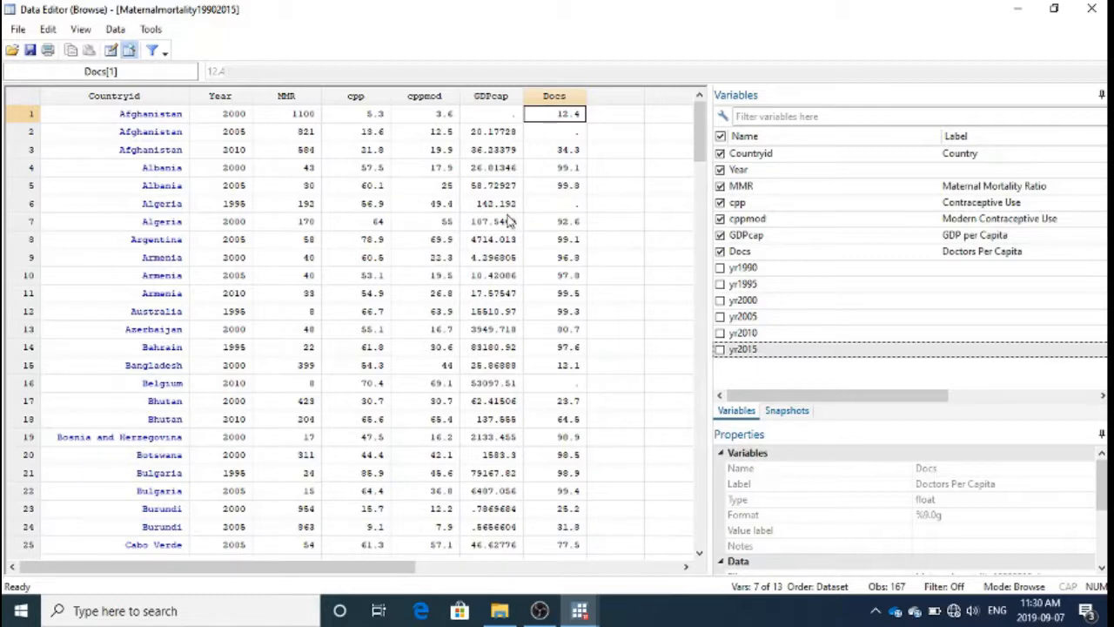
Step: Return to the main Stata window and compute the mean of MMR with the command mean MMR
left_click(1019, 15)
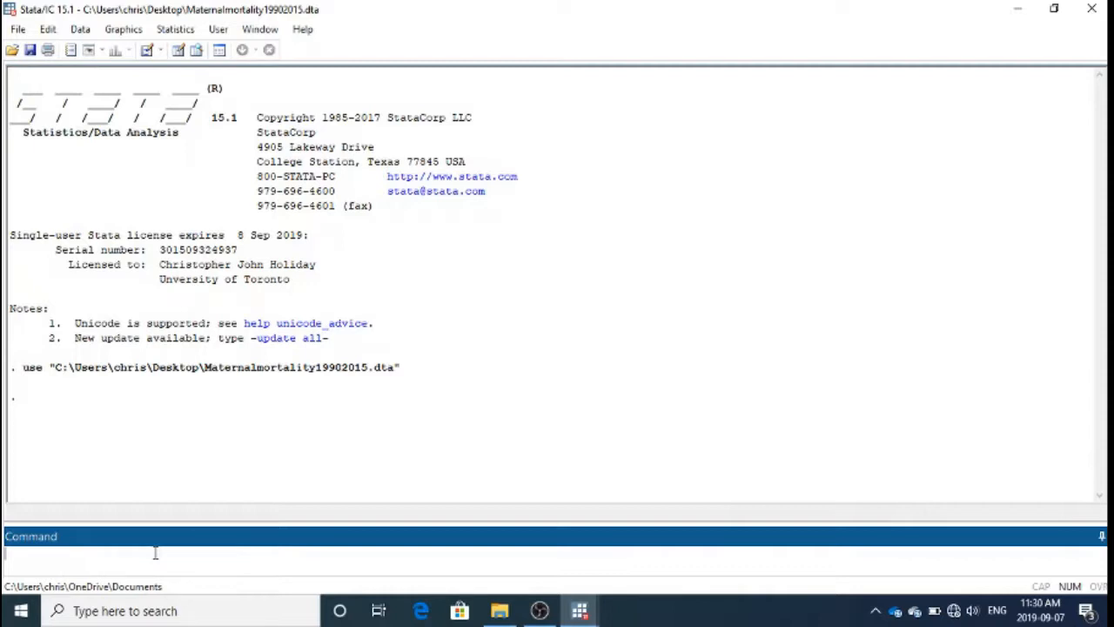
type("mean MMR")
key("Return")
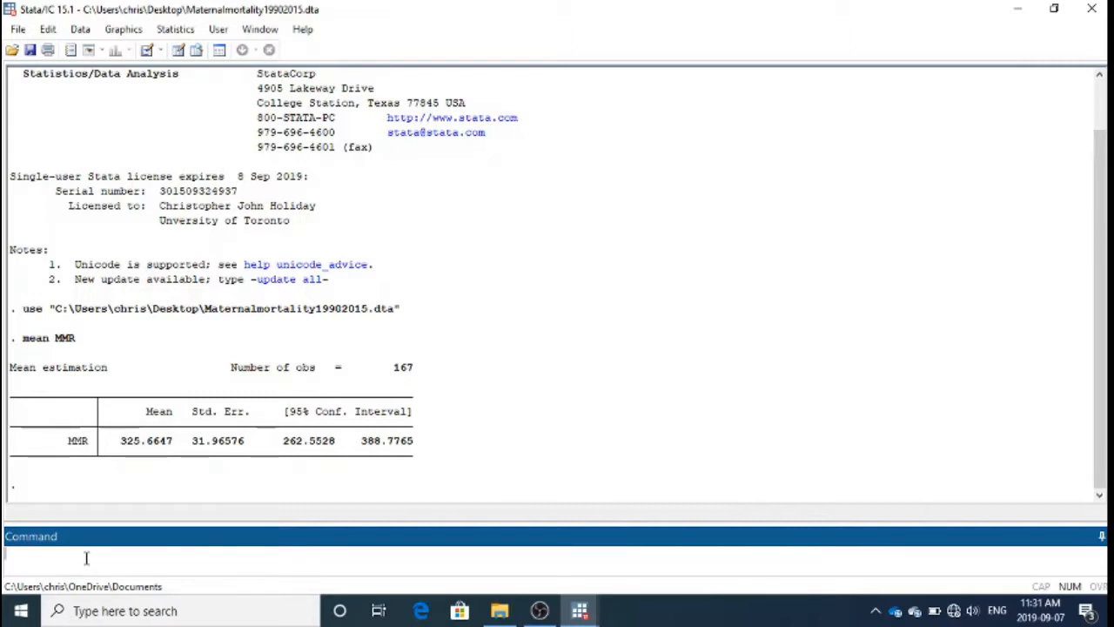
Step: Plot MMR against Docs with the command scatter MMR Docs, then close the resulting graph
type("sde")
type("tter MMR ")
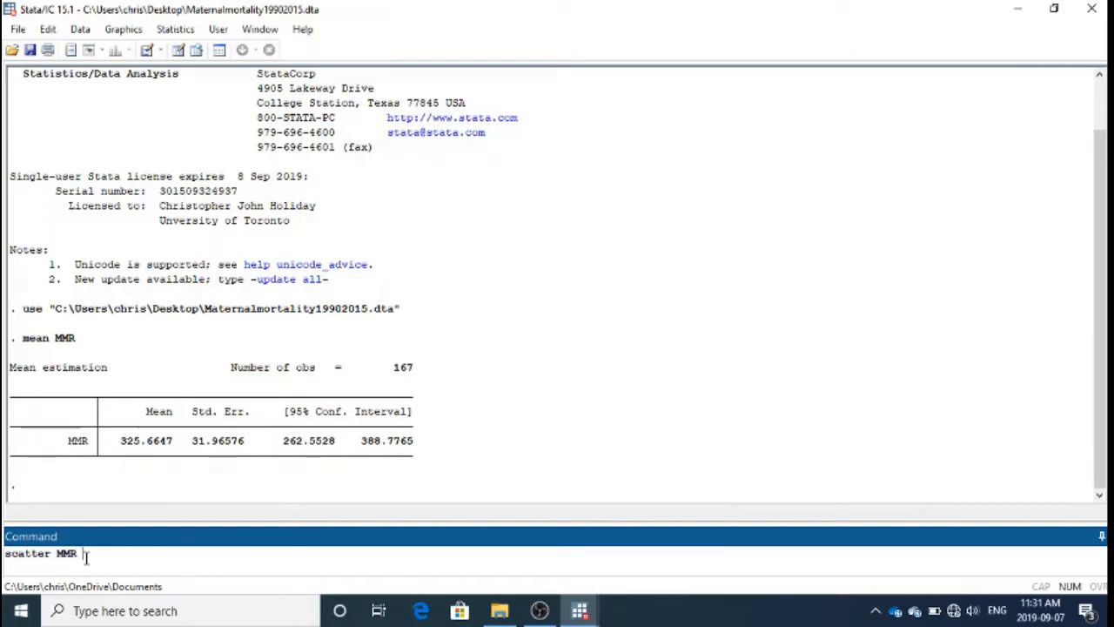
type("Docs")
key("Return")
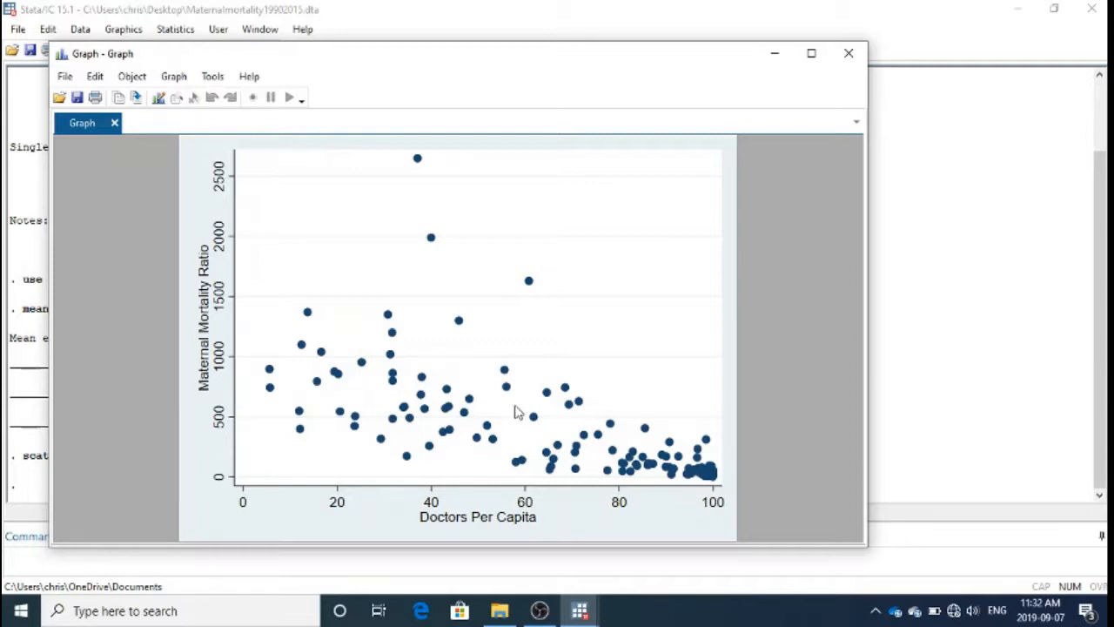
left_click(848, 55)
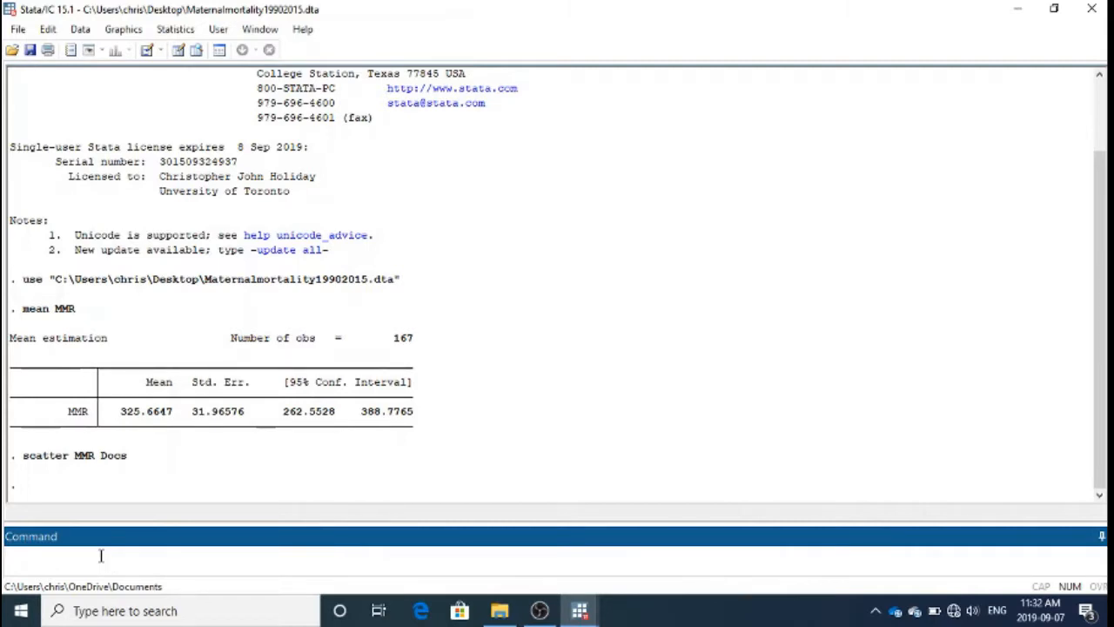
Step: Browse back and forth through the previously run commands on the command line, ending with mean MMR recalled
key("Page_Up")
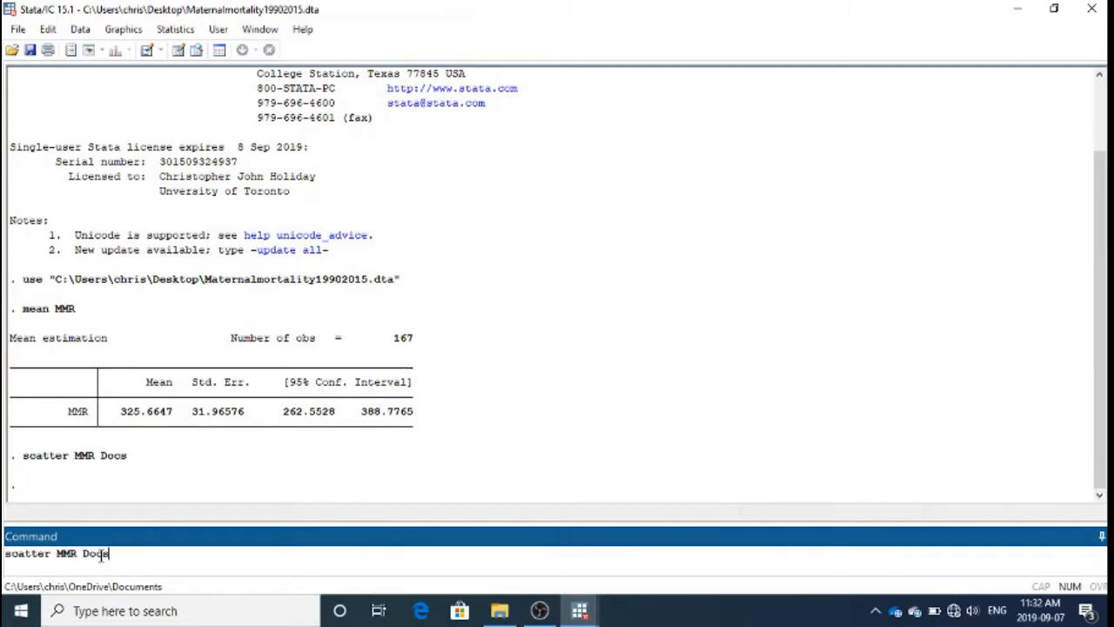
key("Page_Up")
key("Page_Up")
key("Page_Down")
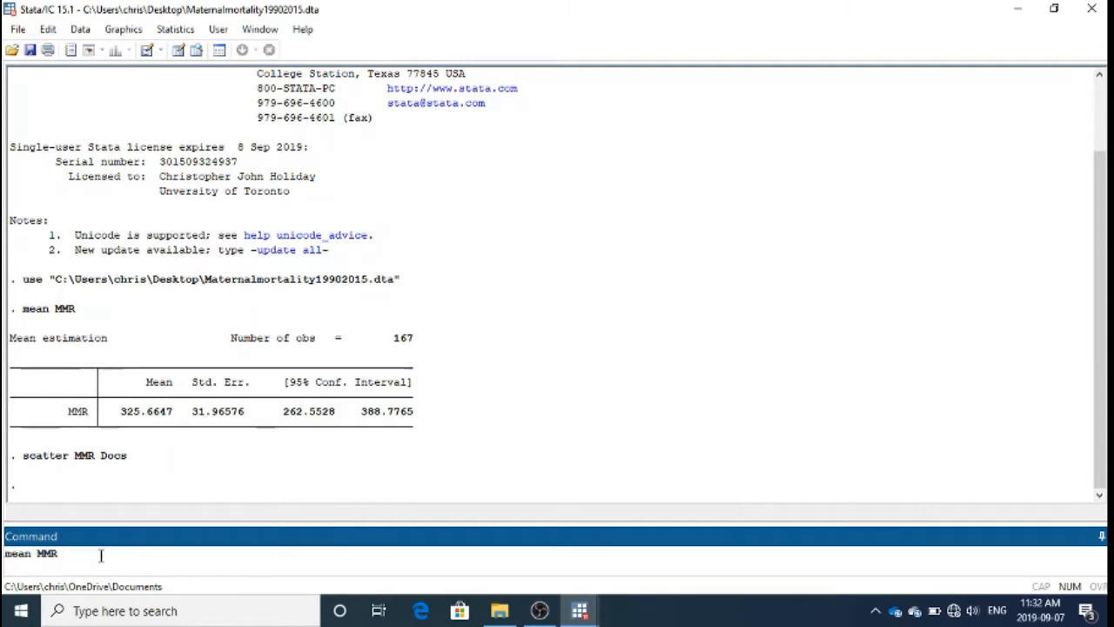
key("Page_Down")
key("Page_Up")
key("Page_Up")
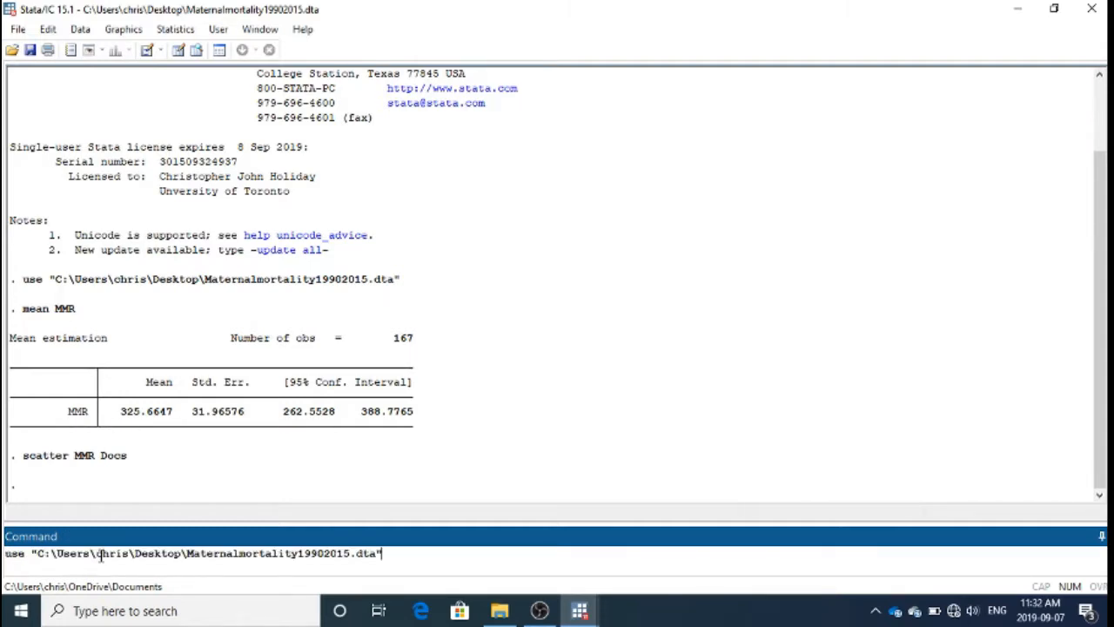
key("Page_Down")
key("Page_Down")
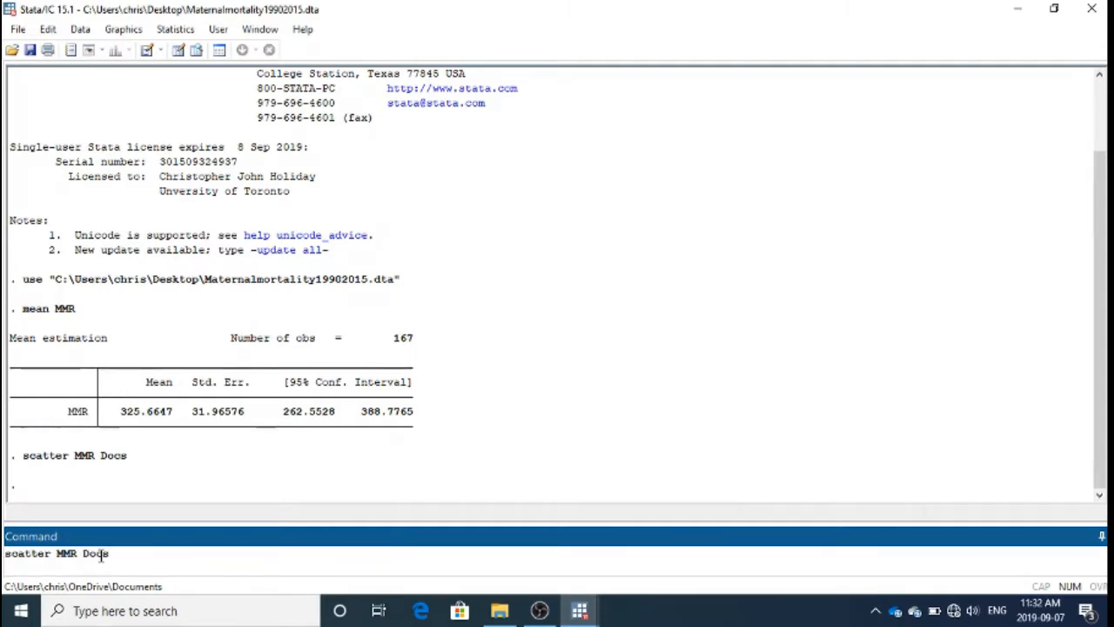
key("Page_Up")
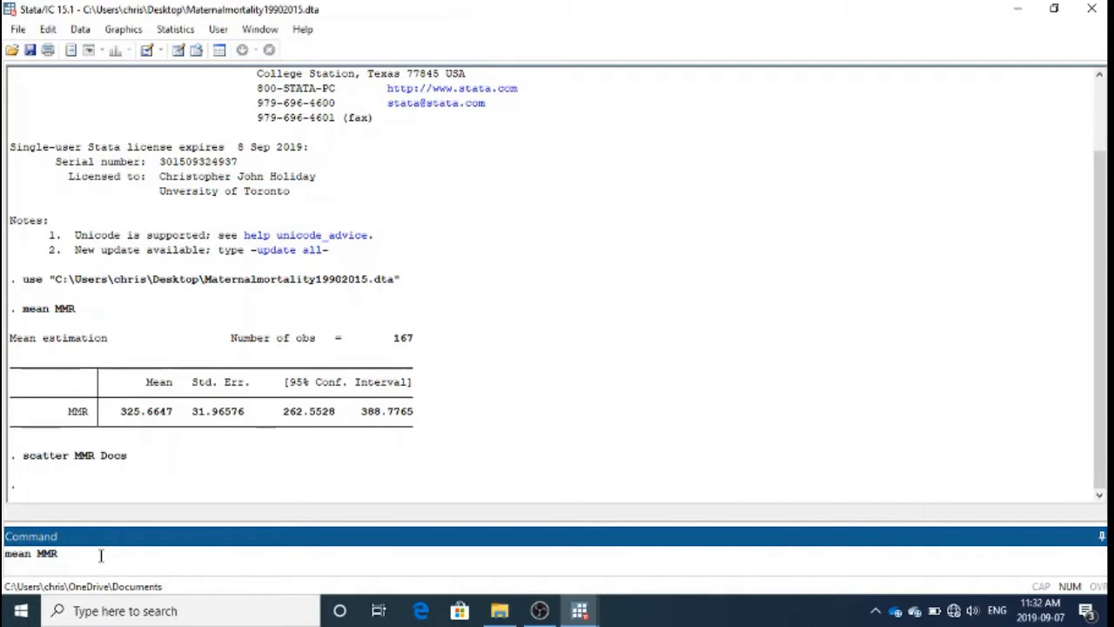
Step: Change the recalled command to mean Docs and run it to compute the mean of Docs
key("BackSpace")
key("BackSpace")
key("BackSpace")
type("D")
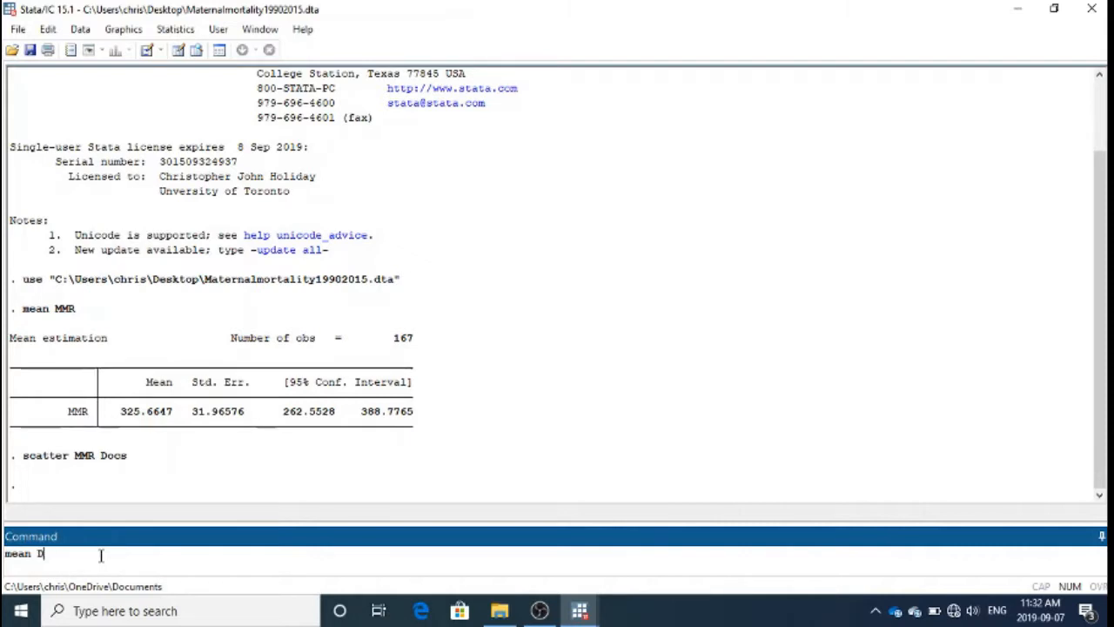
type("ocs")
key("Return")
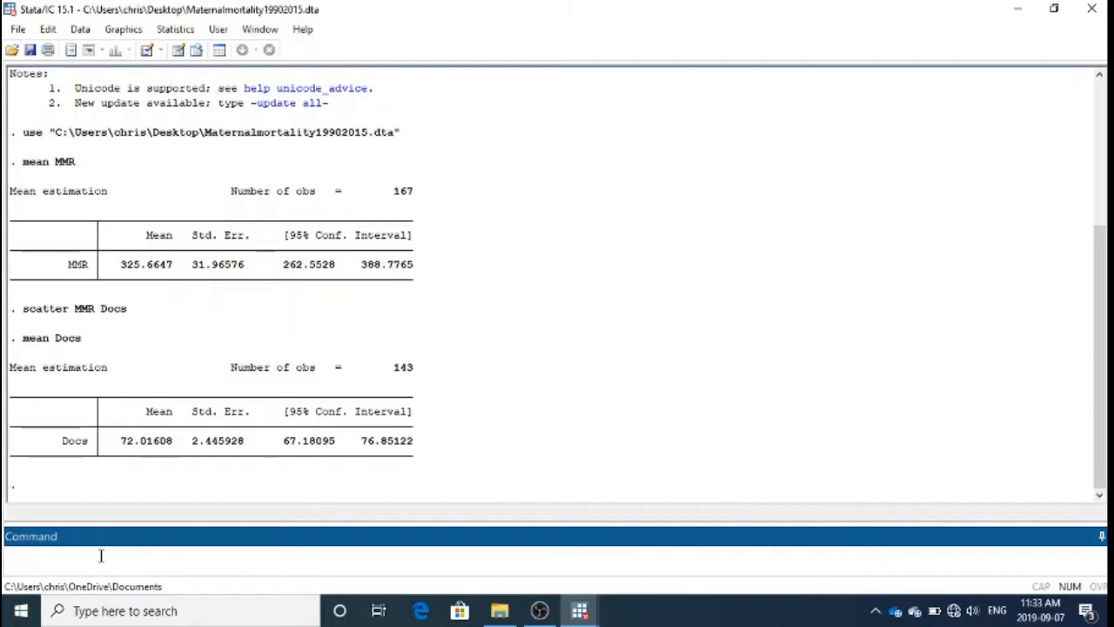
Step: Run a linear regression of MMR on Docs with the command reg MMR Docs
type("reg MMR Docs")
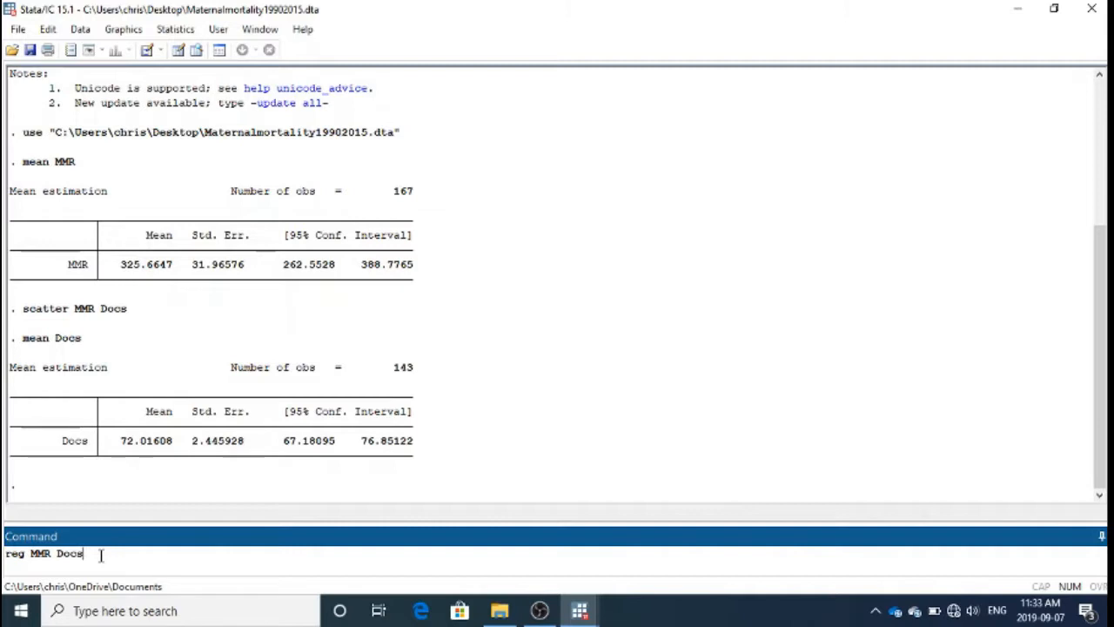
key("Return")
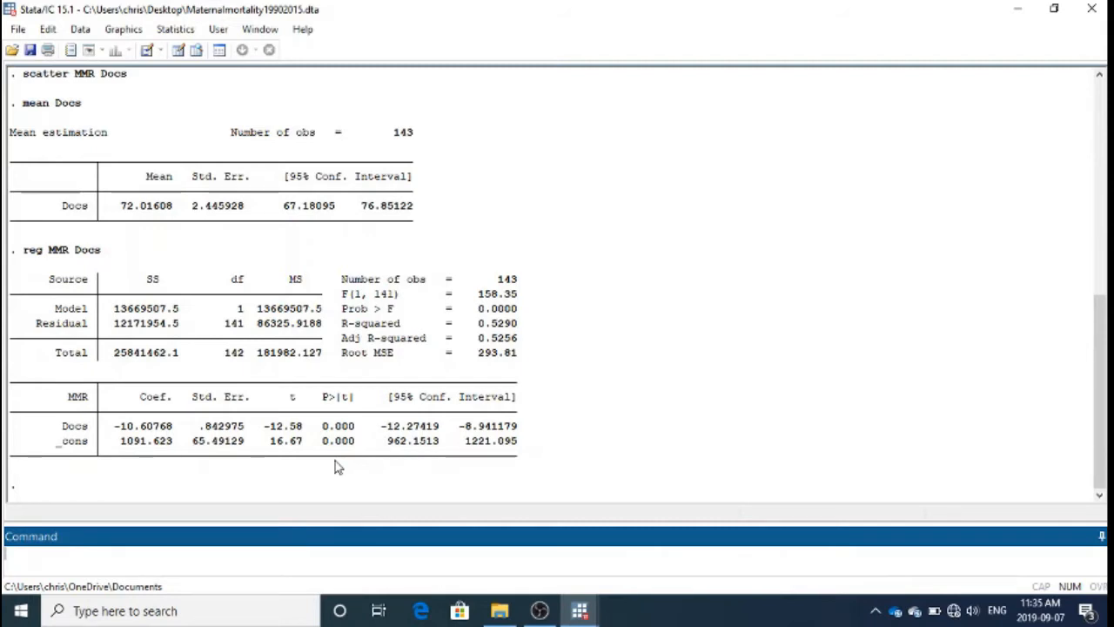
type("mean GdPcap")
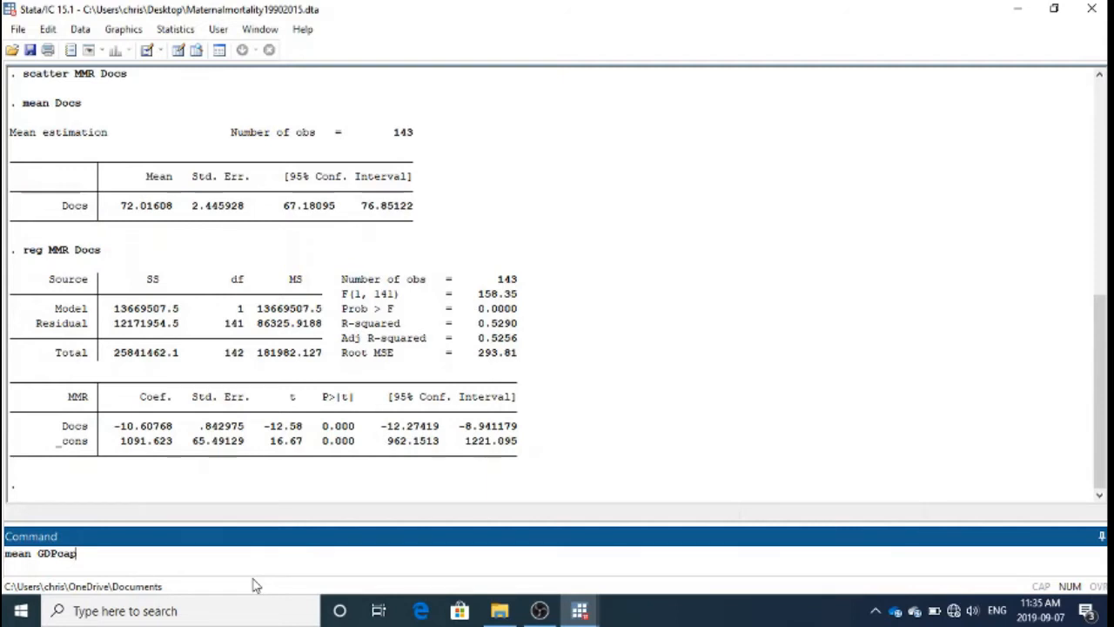
key("BackSpace")
key("BackSpace")
key("BackSpace")
key("BackSpace")
key("BackSpace")
key("BackSpace")
key("BackSpace")
key("BackSpace")
key("BackSpace")
key("BackSpace")
key("BackSpace")
Step: Open the documentation for the regression command by running help reg
type("he")
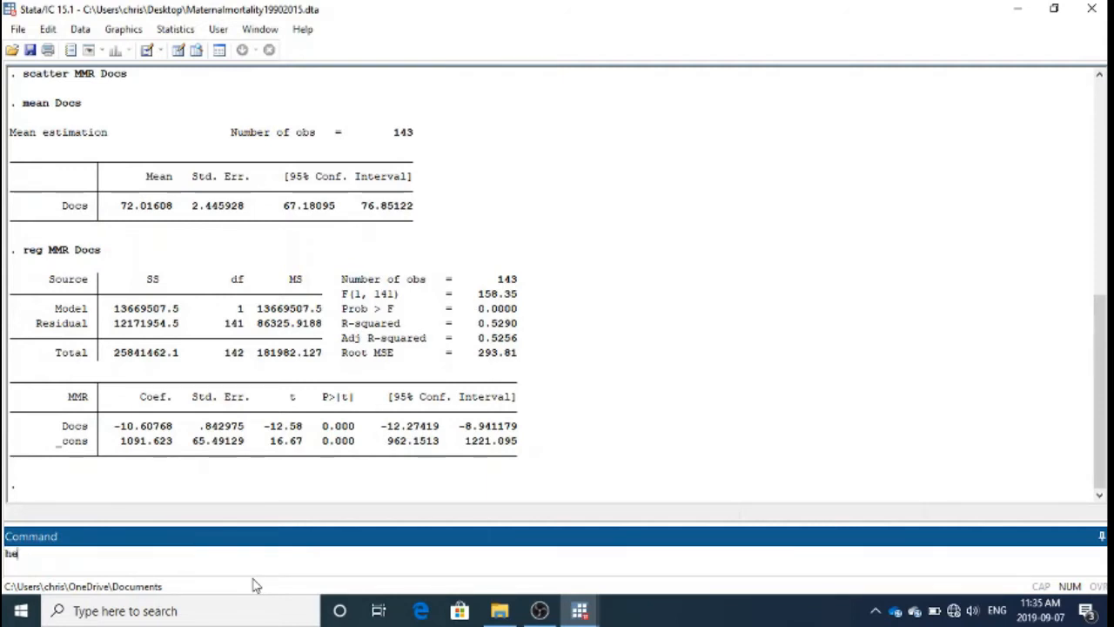
type("lp MMR")
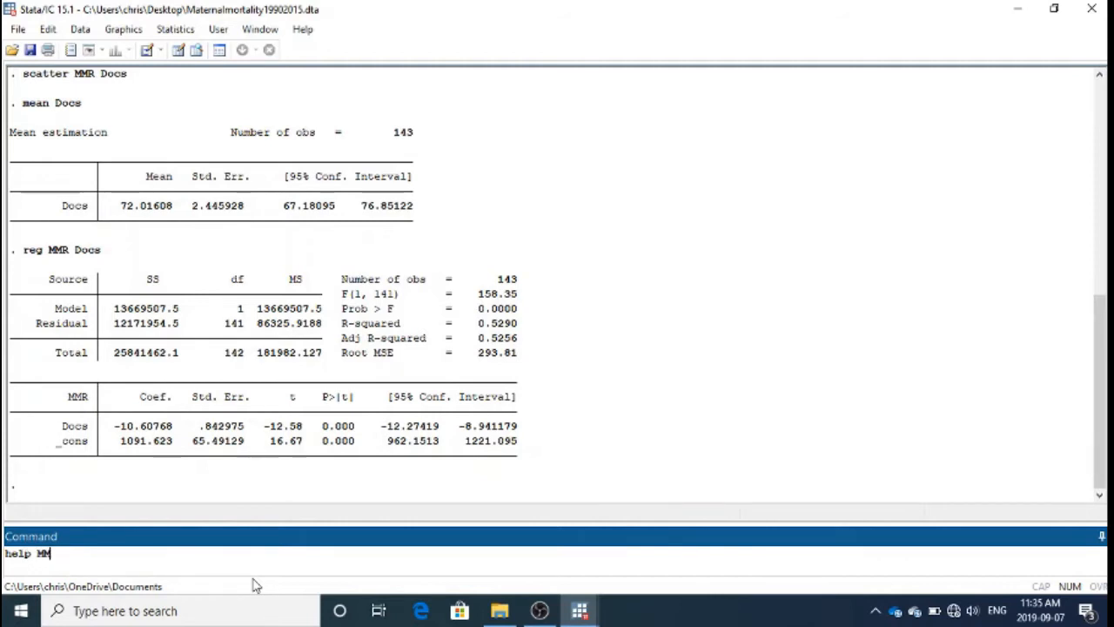
key("BackSpace")
key("BackSpace")
key("BackSpace")
type("reg")
key("Return")
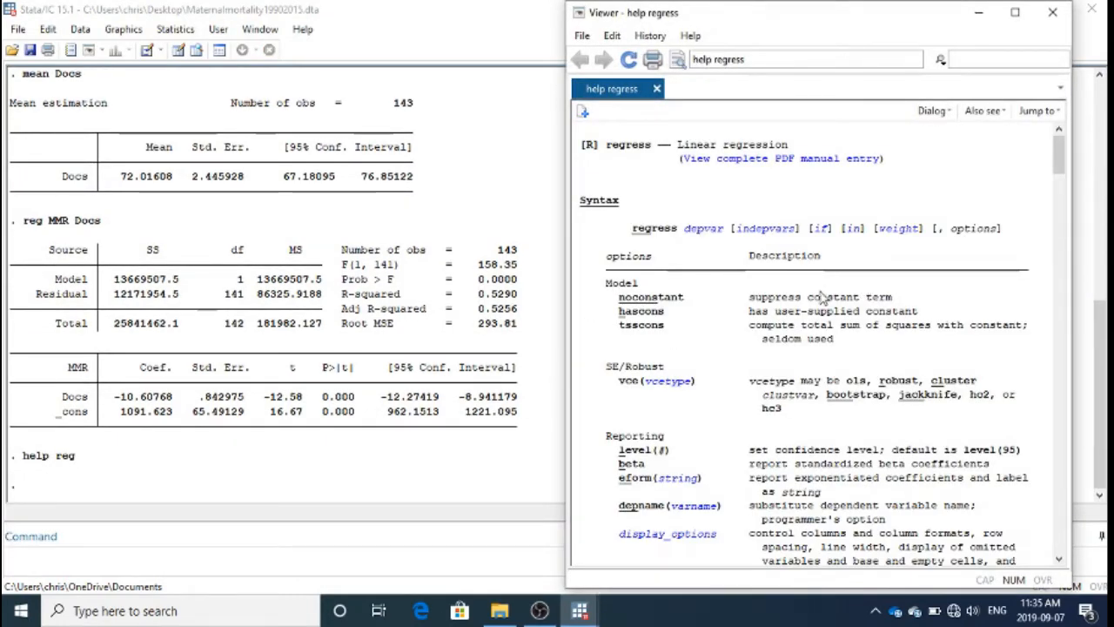
Step: Look through the syntax and options in the regress help page, then close the help viewer
scroll(823, 298, "down", 4)
scroll(822, 299, "up", 4)
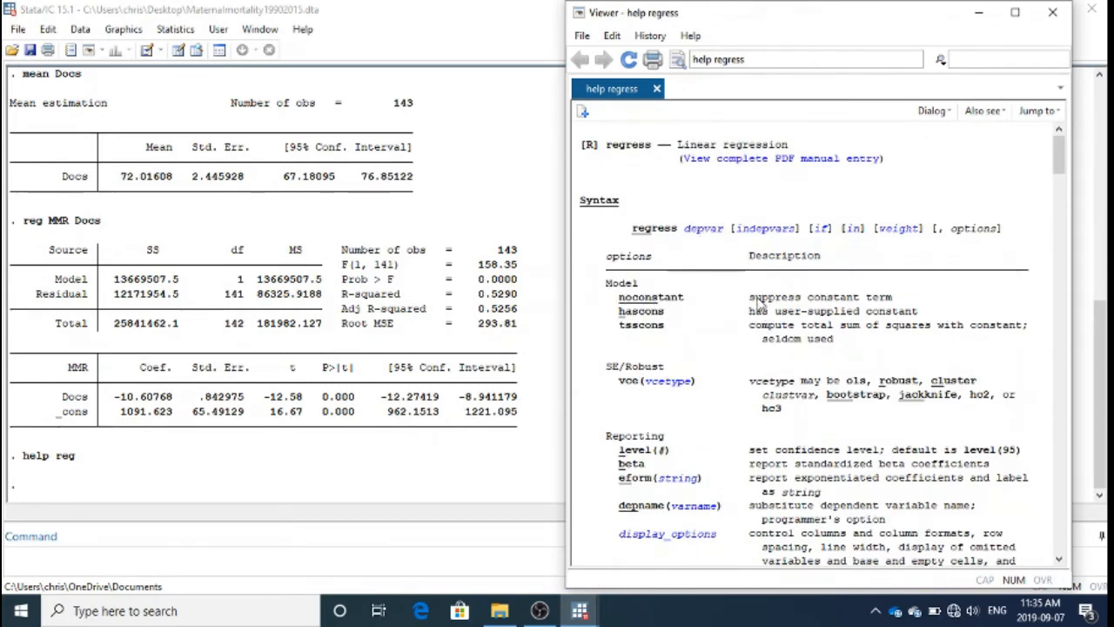
scroll(759, 300, "down", 4)
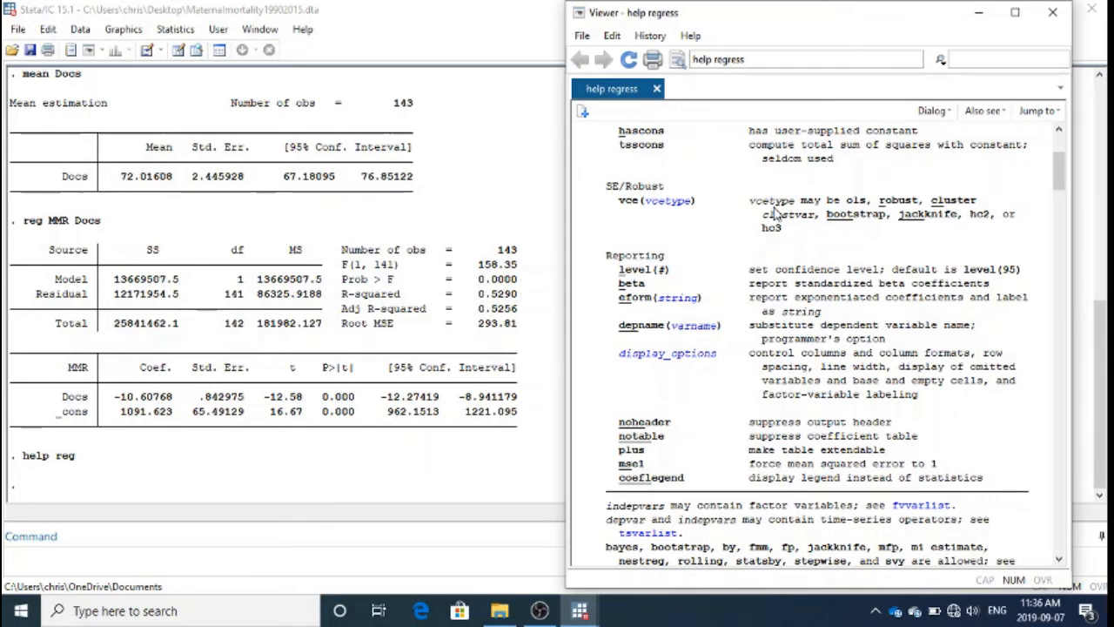
left_click(1053, 13)
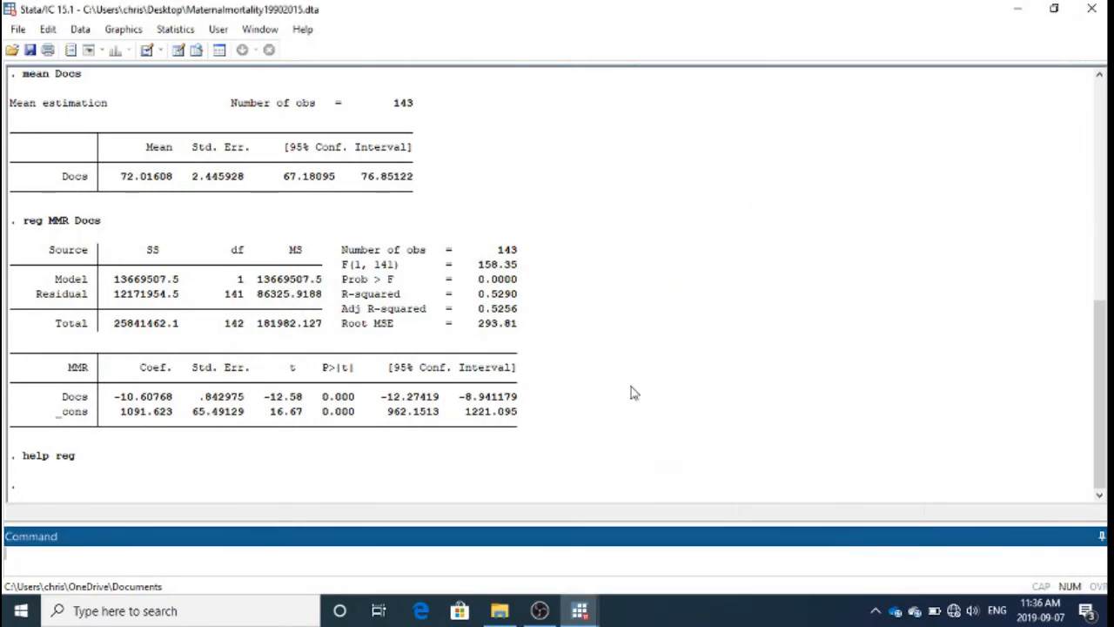